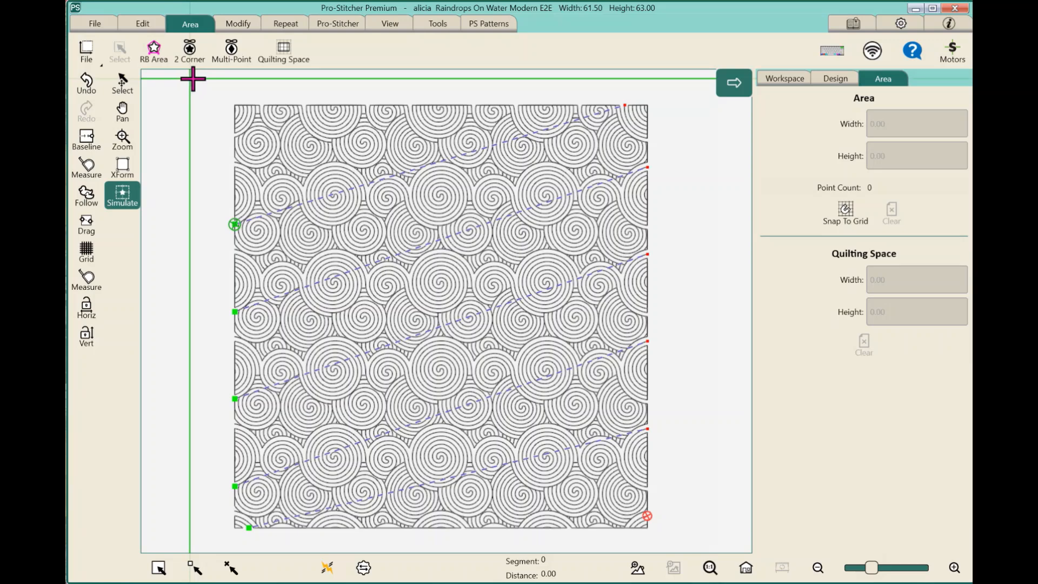
Define a quilting space of about 71.92 by 18.26 across the upper part of the design, with live measurement turned on.
click(283, 51)
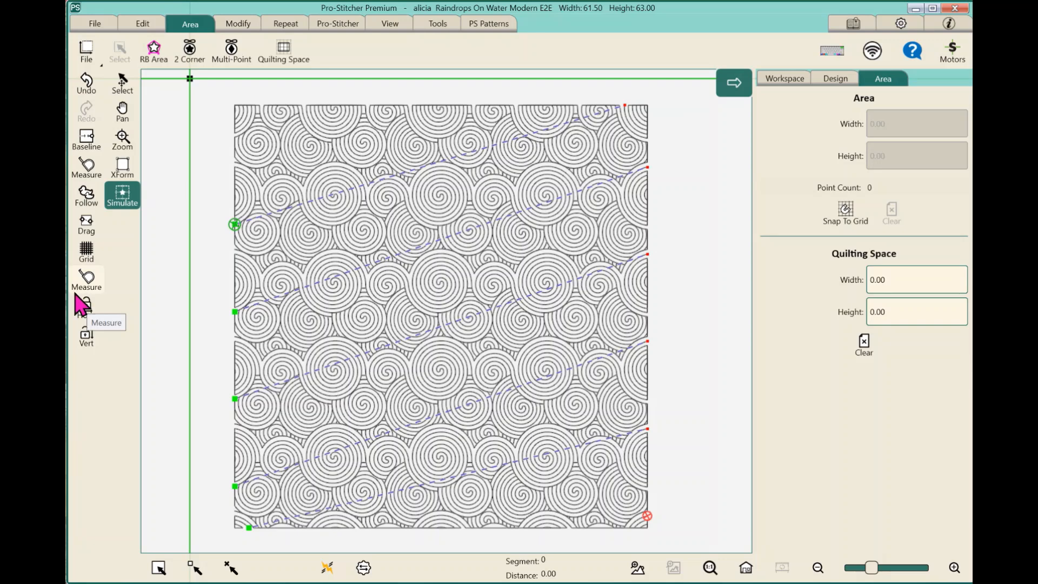
click(93, 291)
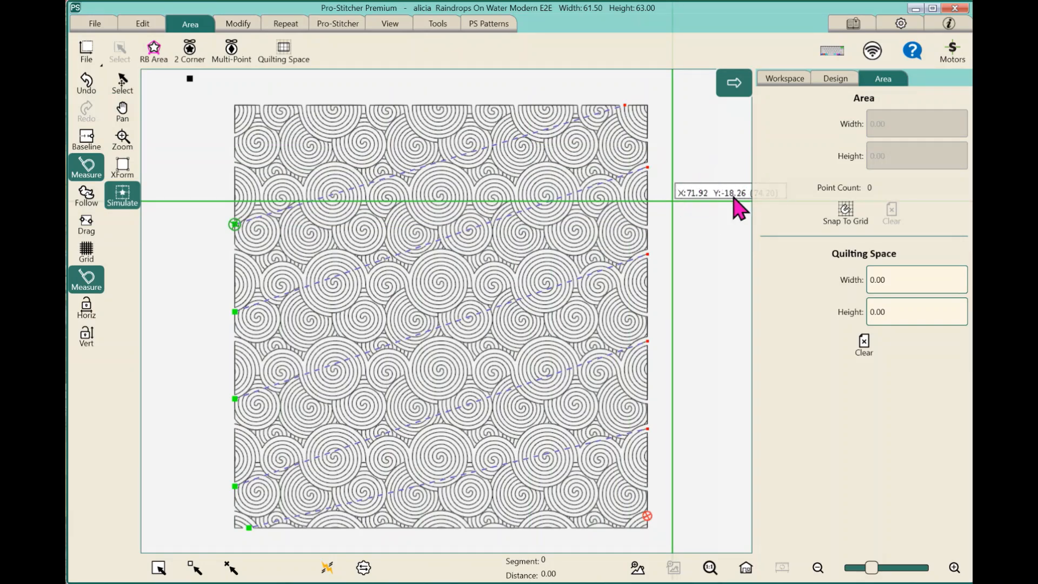
click(292, 50)
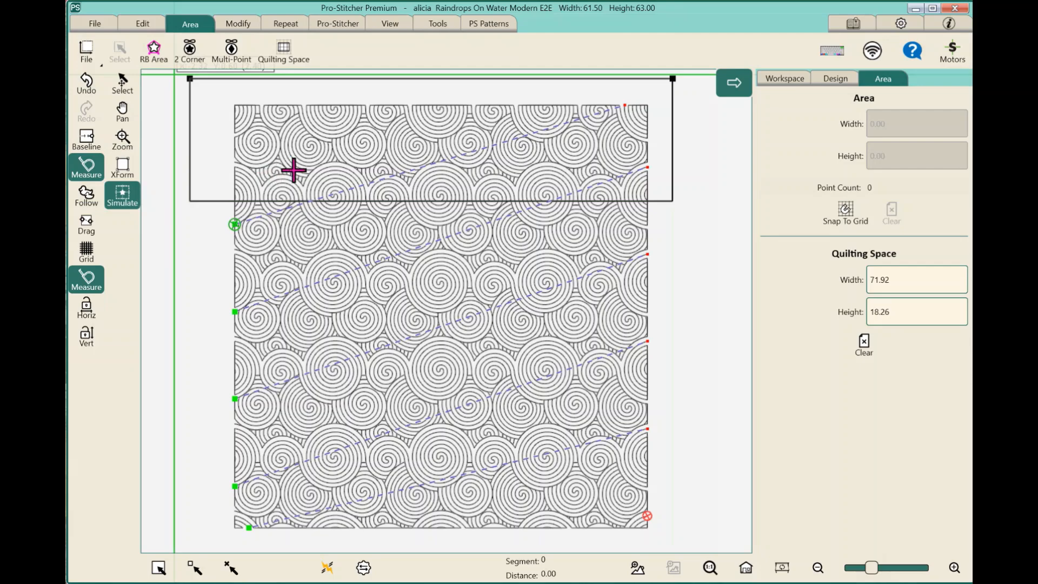
Shift the raindrops design slightly upward within the quilting space and turn off the measurement read-out.
scroll(301, 173, down, 1)
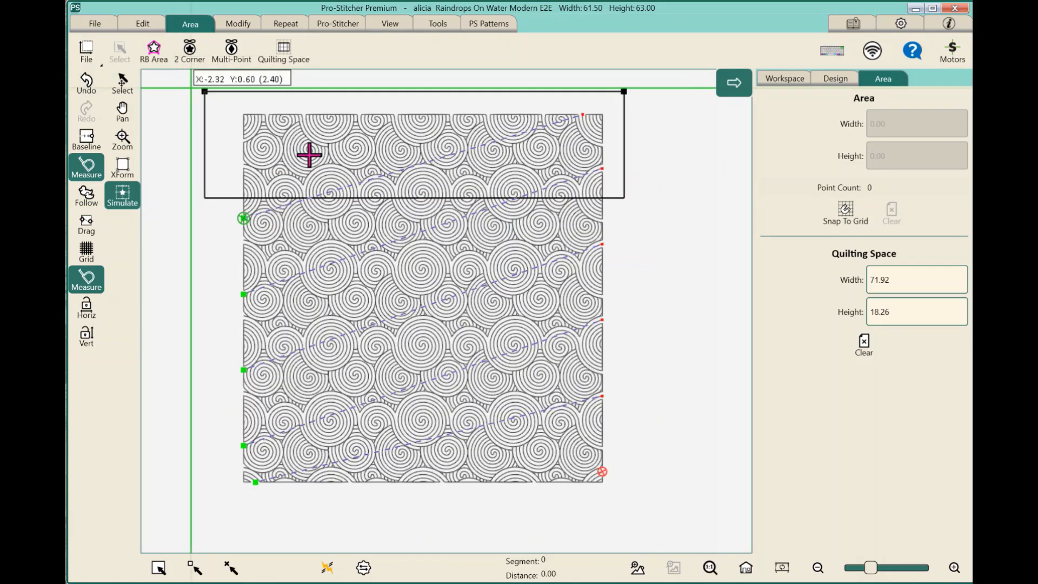
click(122, 84)
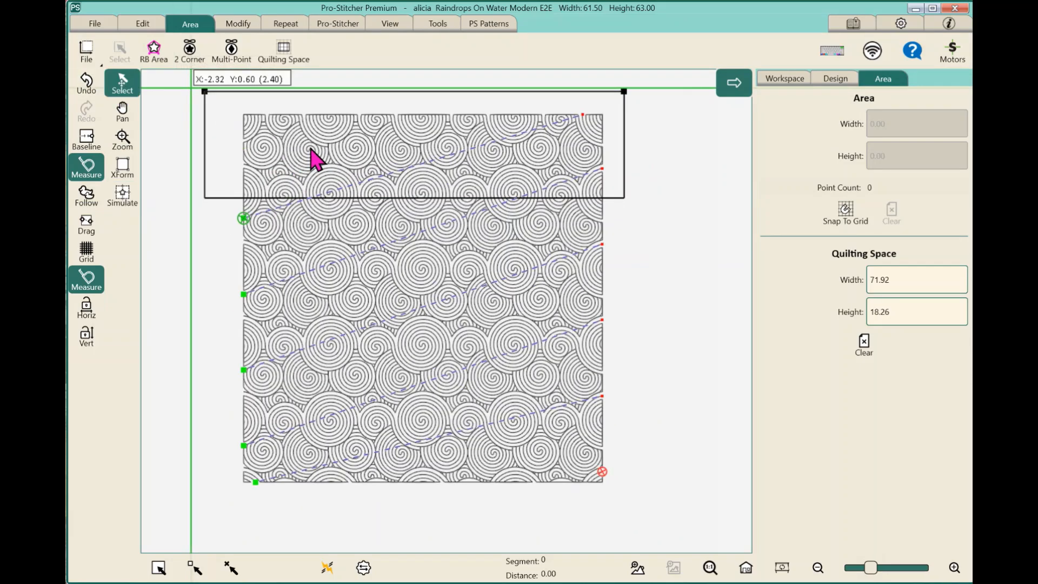
drag(309, 142, 309, 136)
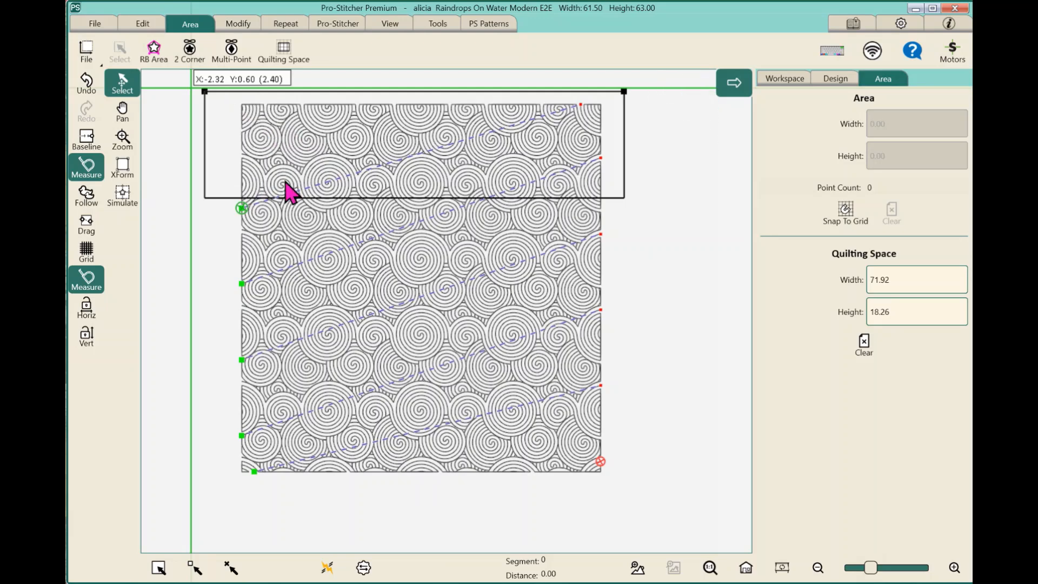
click(782, 567)
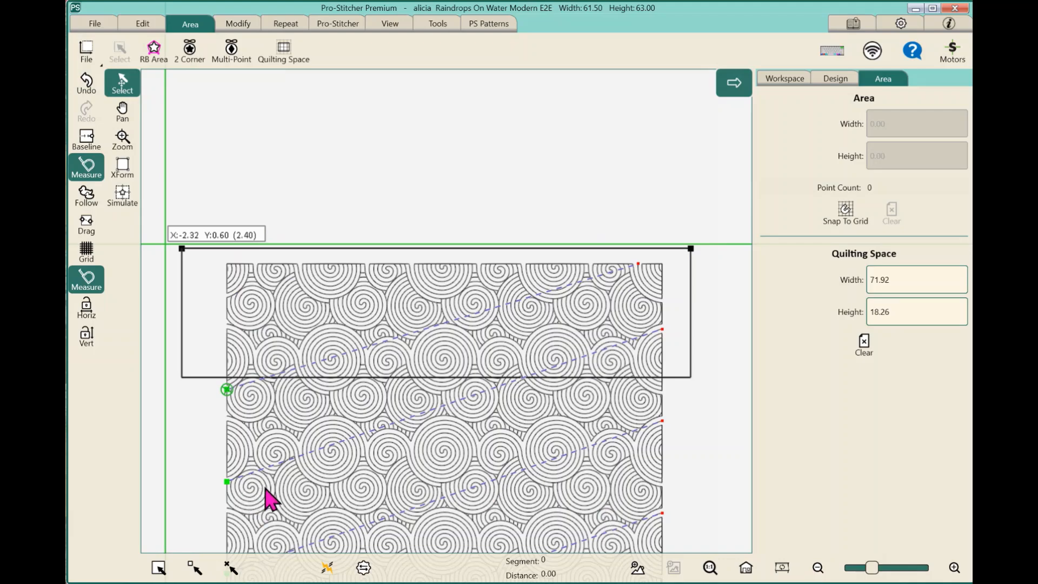
scroll(263, 491, up, 2)
scroll(264, 491, down, 2)
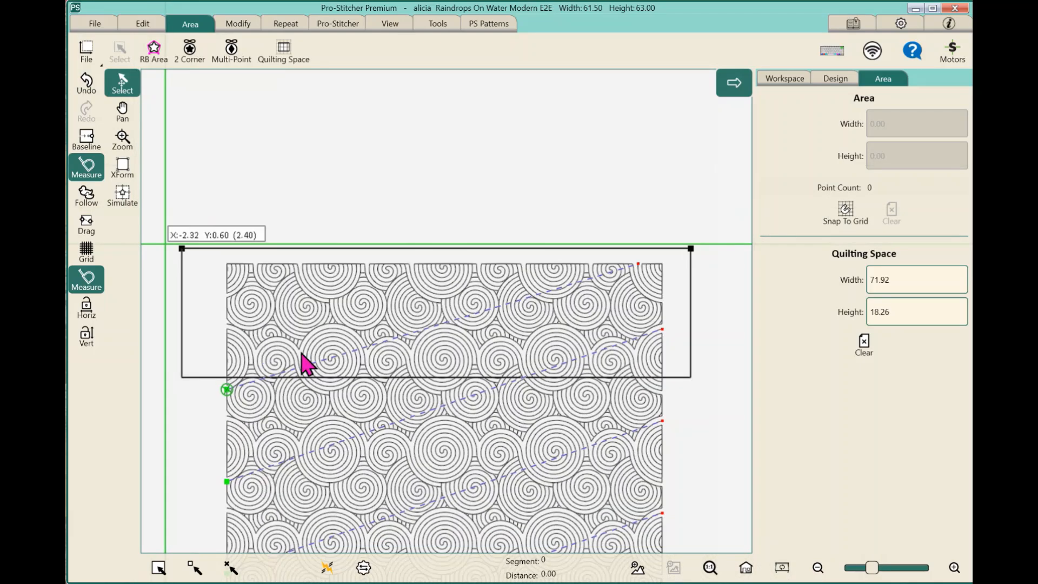
scroll(539, 474, up, 1)
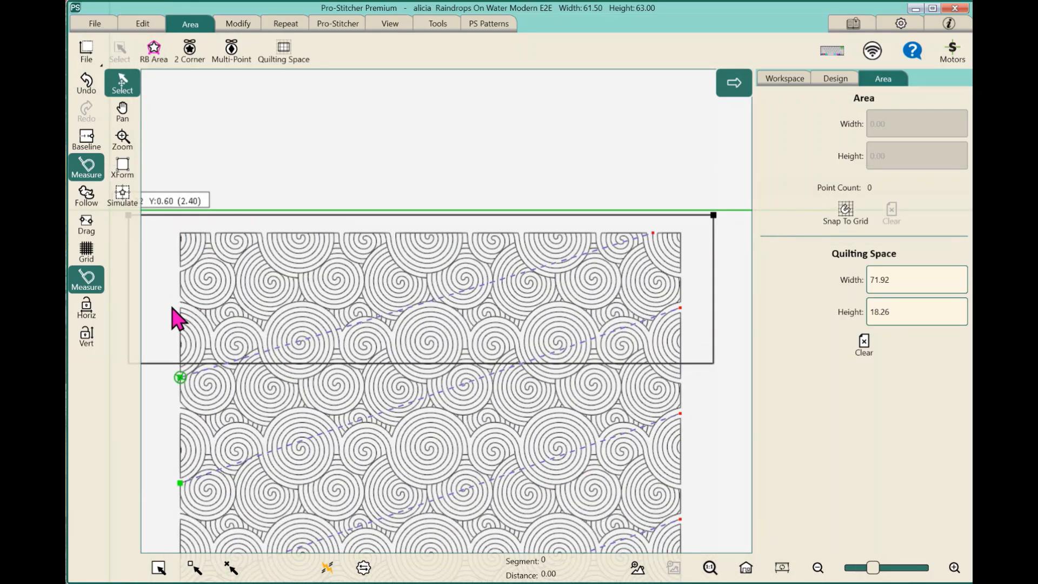
click(100, 284)
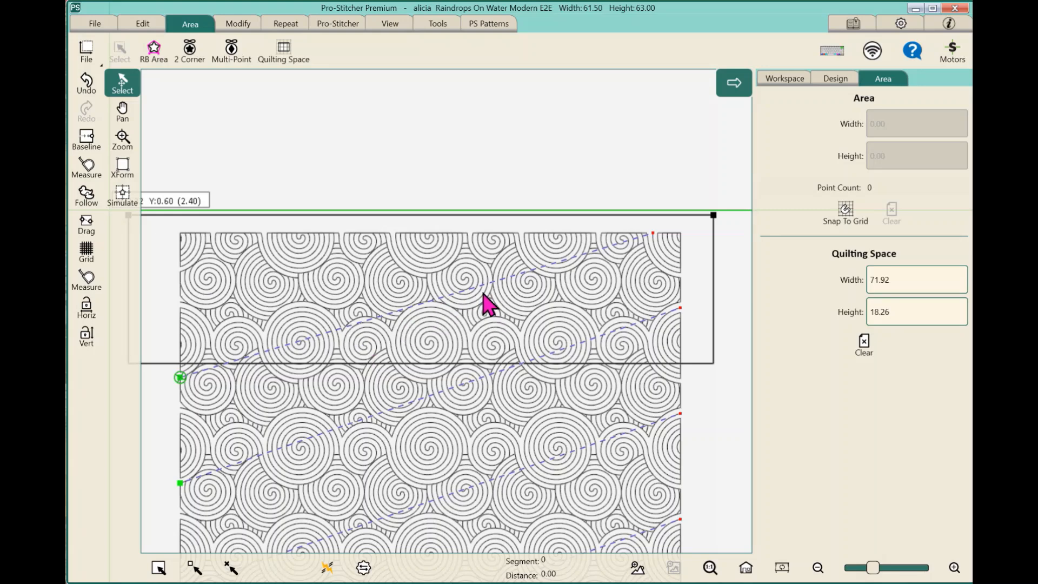
Use the simulated machine position to drag the design up until its second row sits just below the quilting space's upper edge, and drop it there.
click(122, 196)
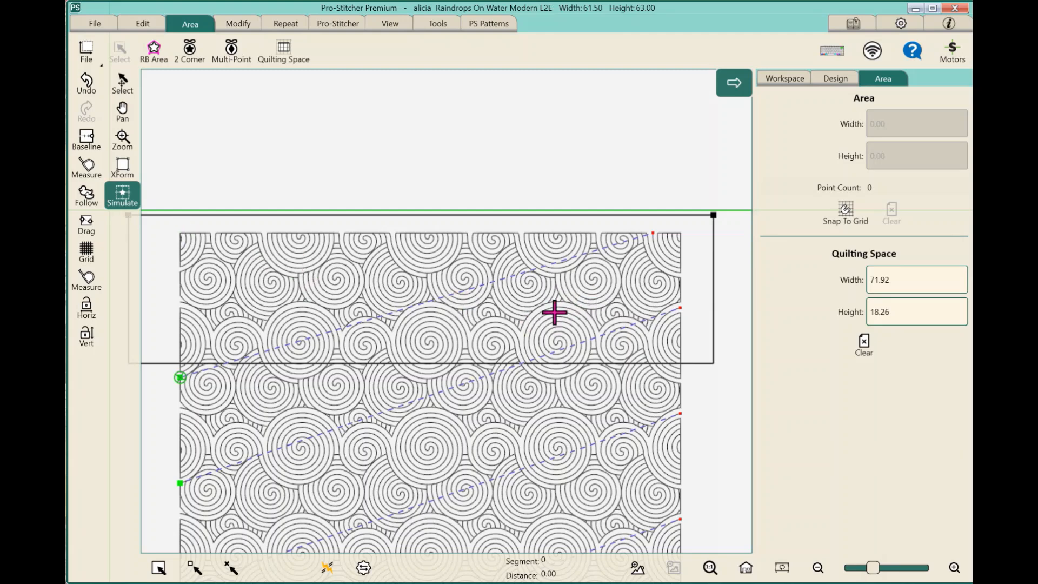
drag(565, 305, 558, 304)
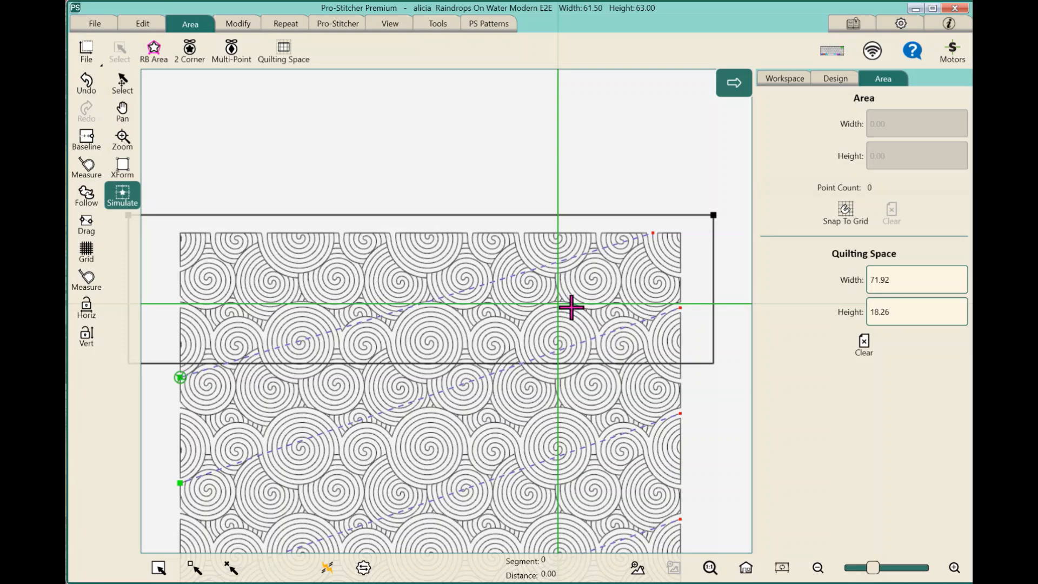
scroll(555, 308, up, 2)
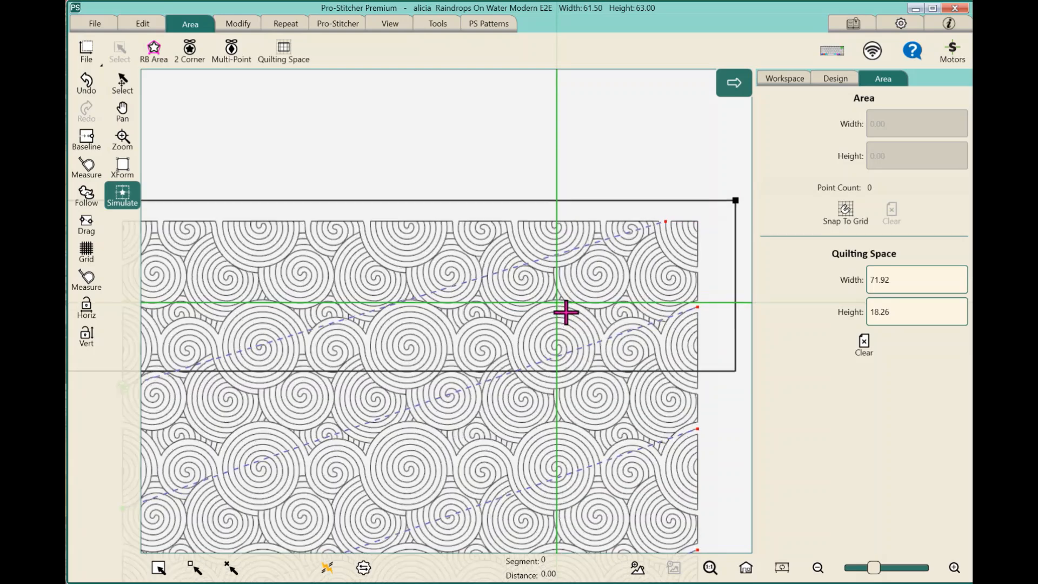
drag(555, 301, 556, 299)
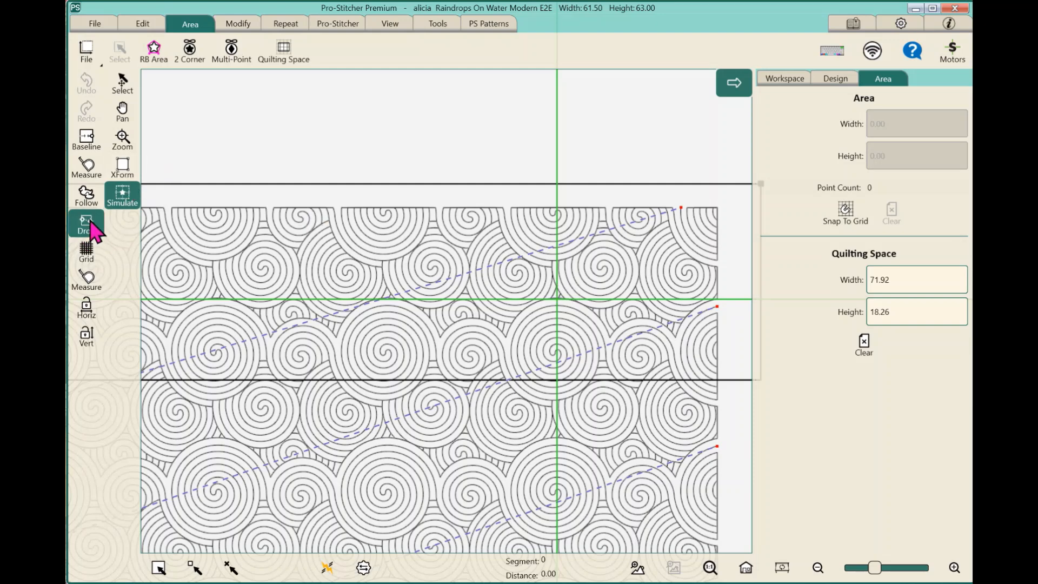
click(86, 226)
drag(556, 299, 554, 188)
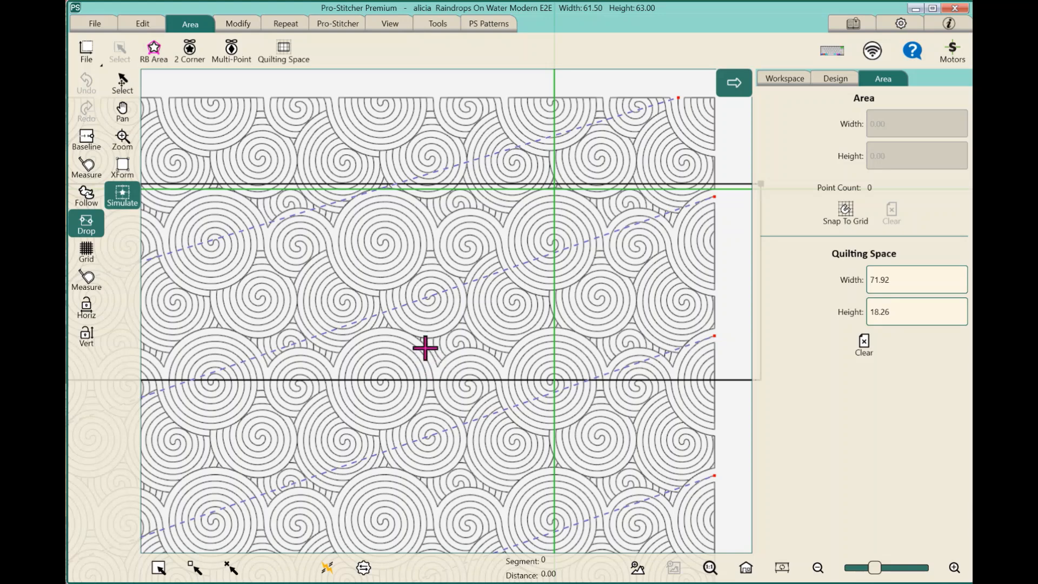
click(86, 227)
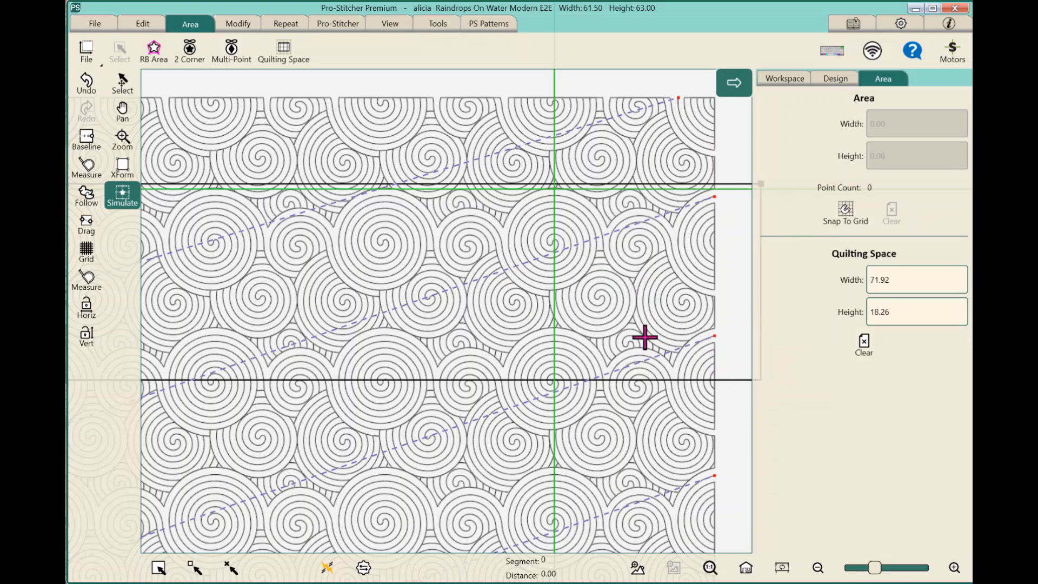
Move the design's end point back through the jumps to 3,279.57, and forward one jump to 4,968.72.
click(745, 567)
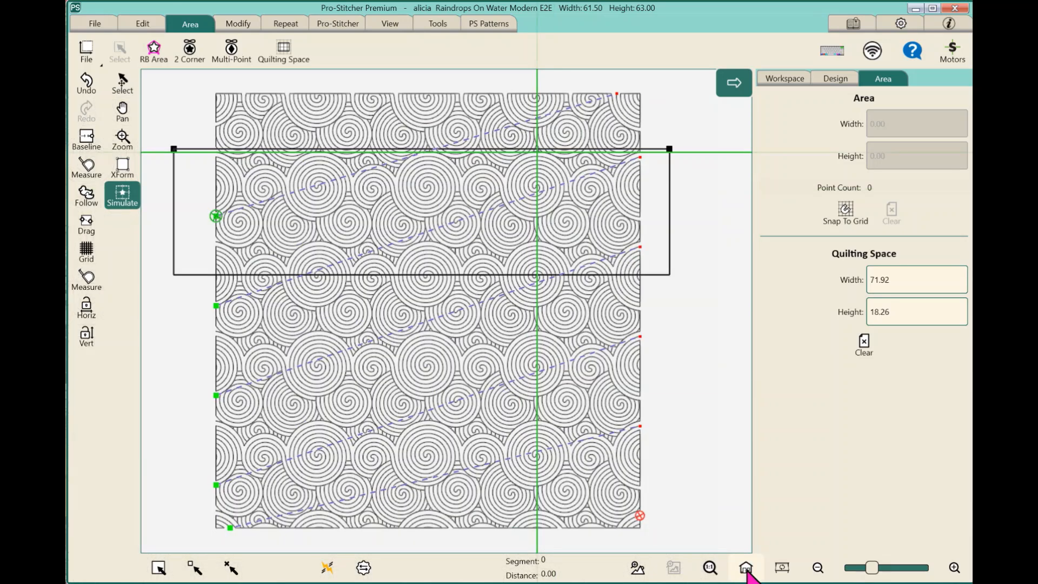
click(341, 24)
click(423, 50)
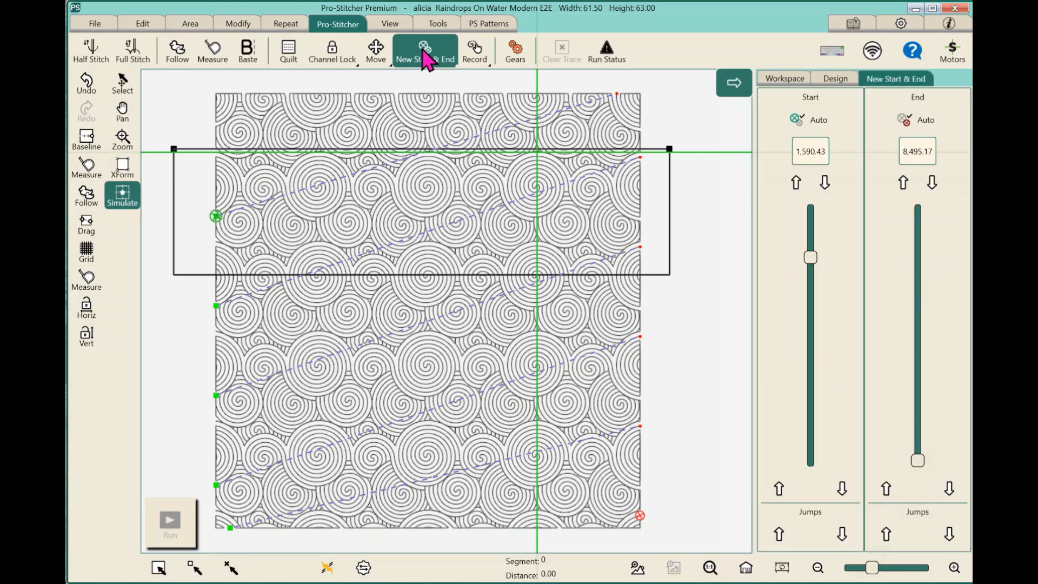
click(892, 546)
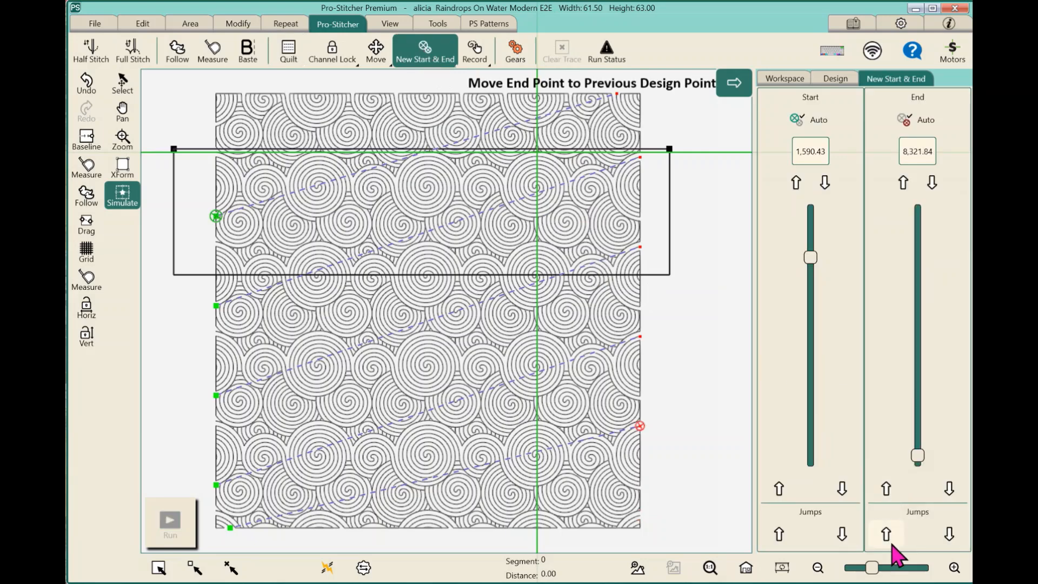
click(892, 545)
click(891, 546)
click(892, 546)
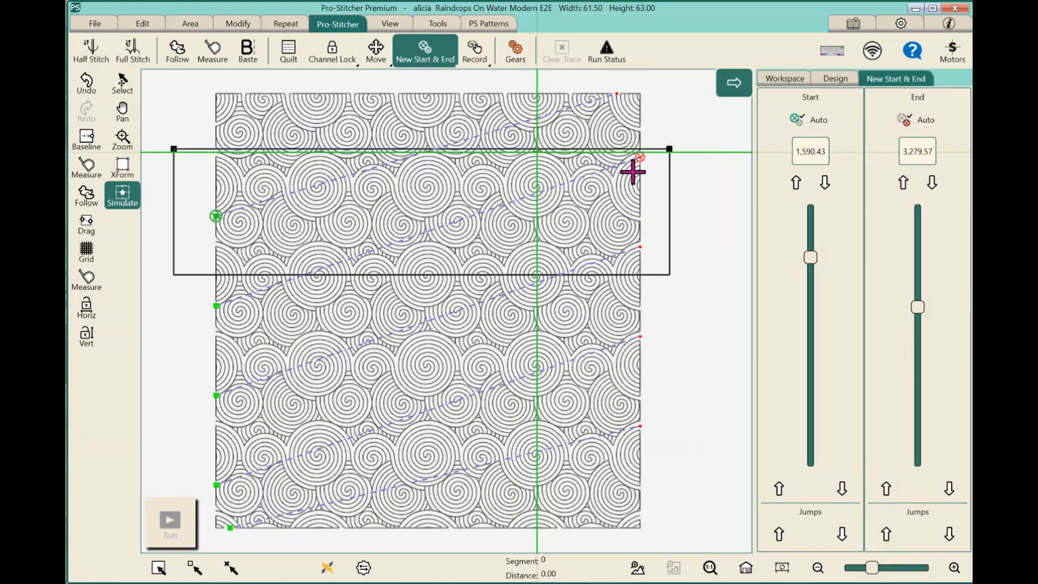
click(949, 534)
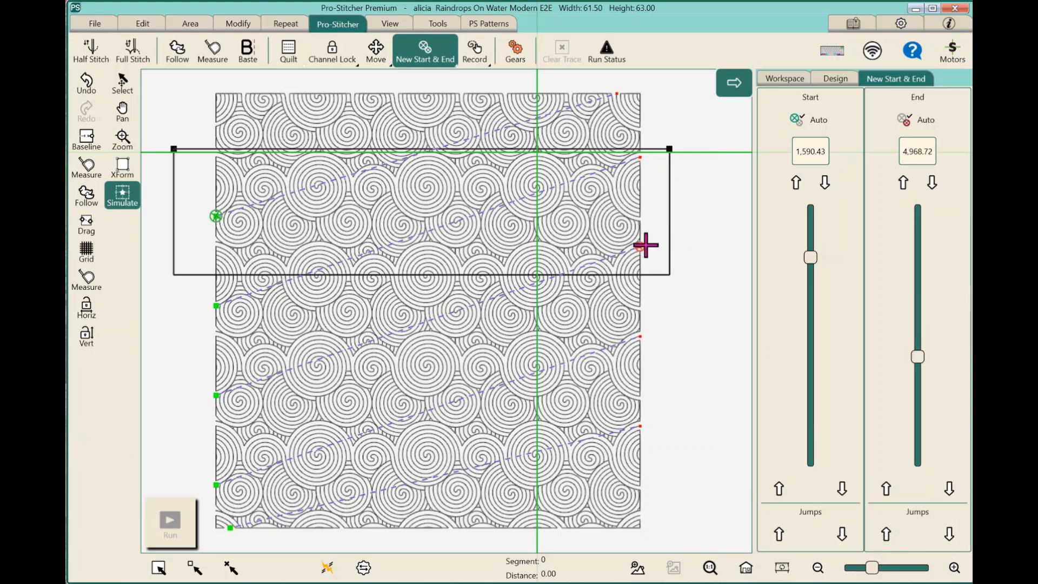
Try cropping the design to its start and end points, and undo that crop.
click(239, 25)
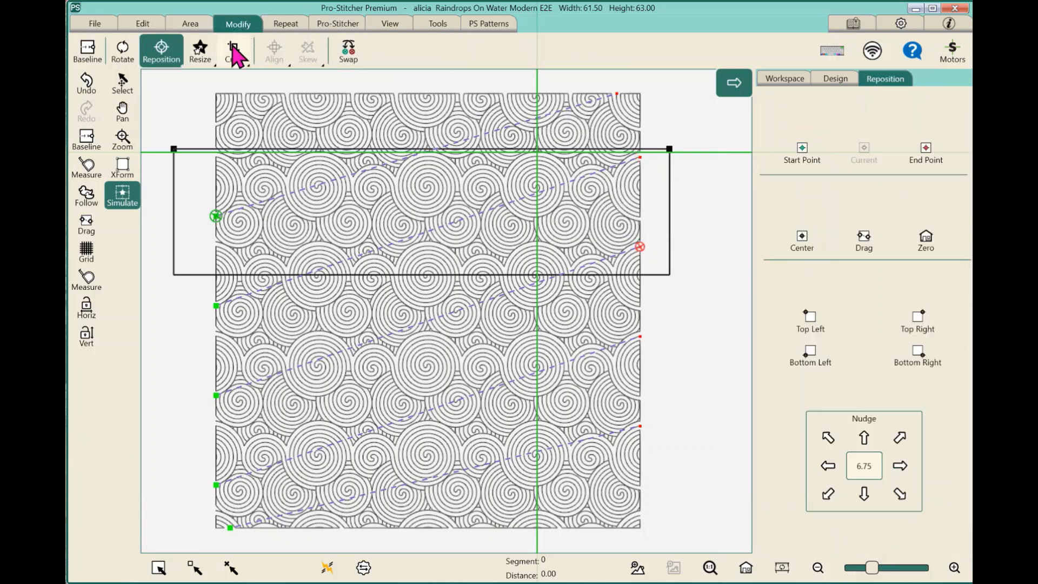
click(234, 54)
click(850, 349)
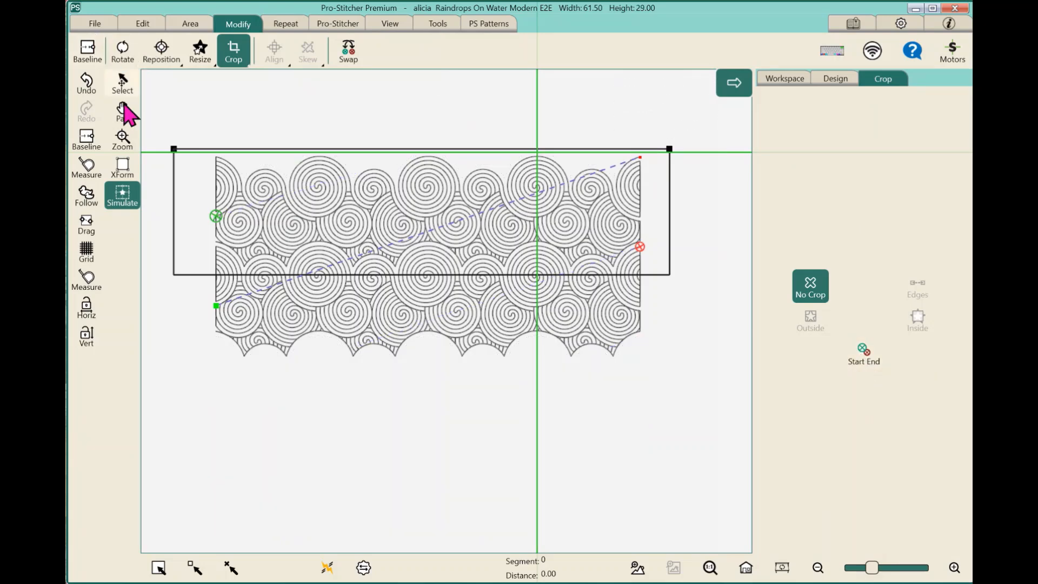
click(86, 83)
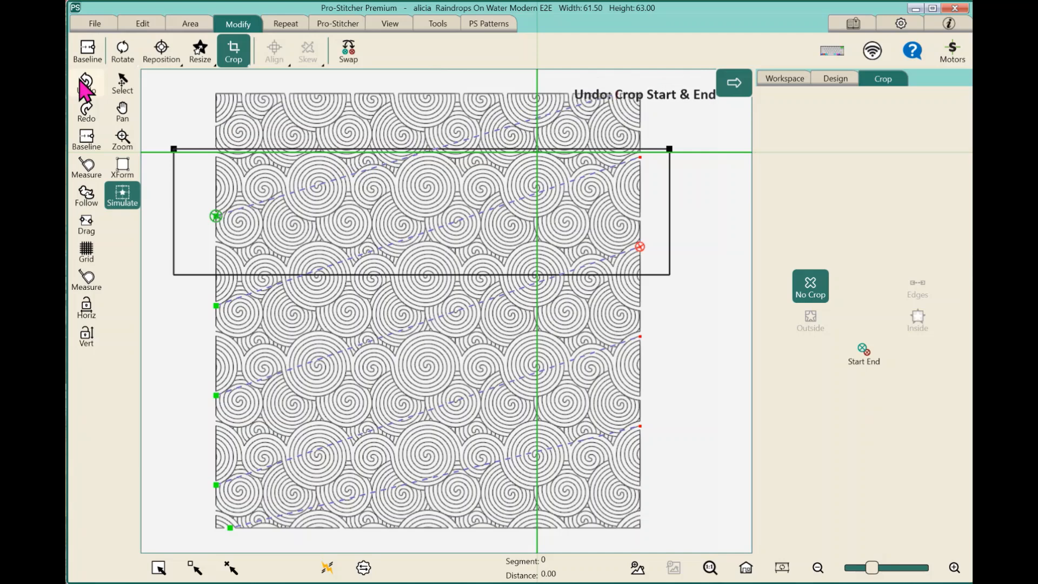
Reset the start point to the jump at 1,590.43 and move the end point back one jump to 3,279.57.
click(348, 26)
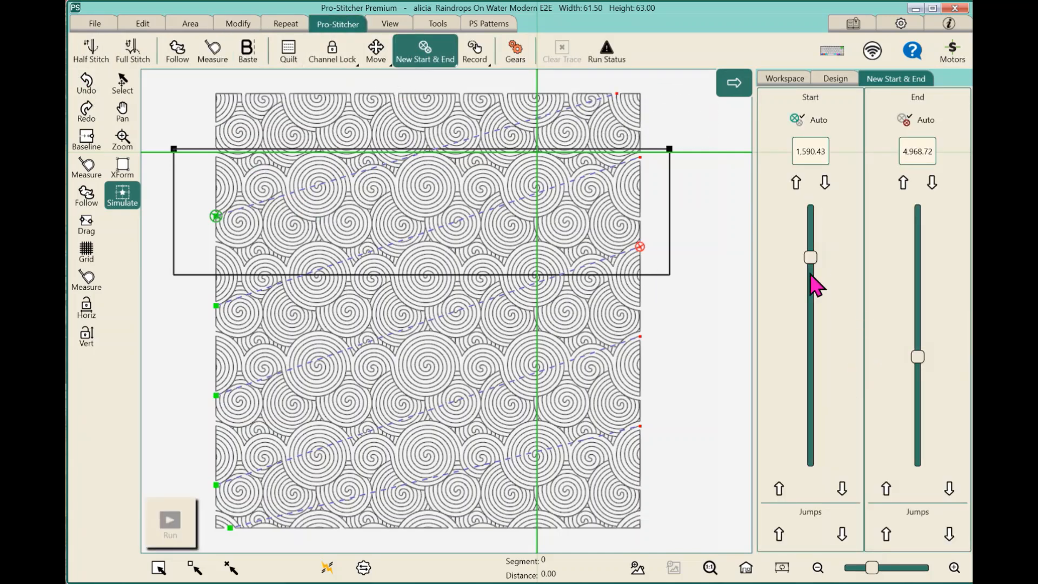
drag(811, 259, 835, 213)
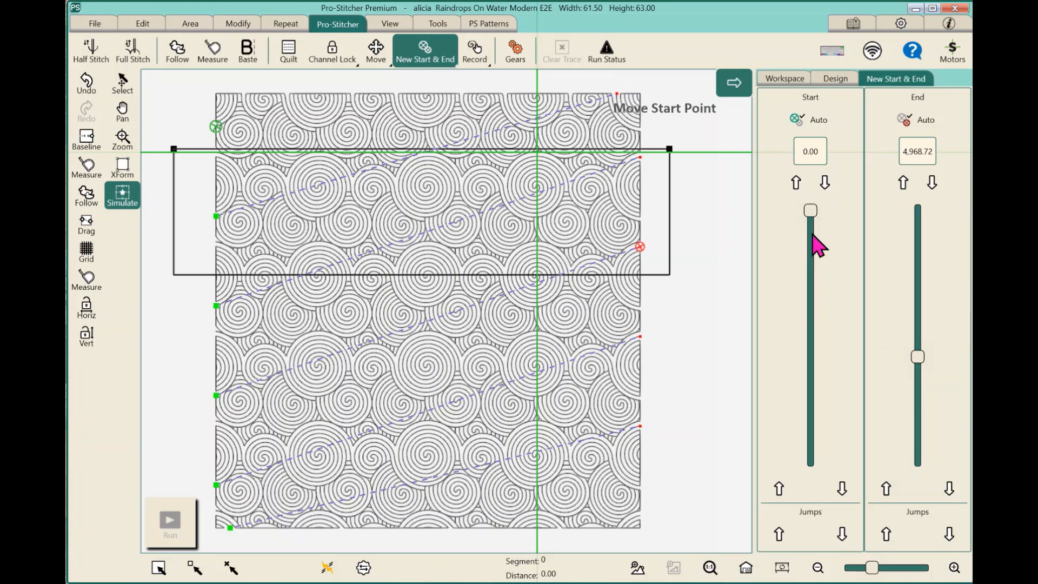
click(841, 533)
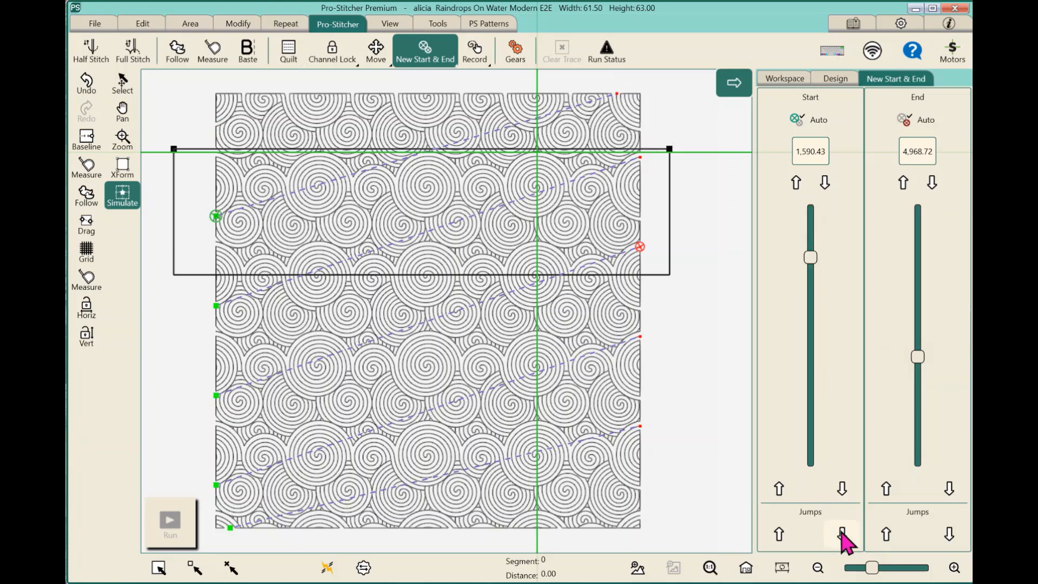
click(887, 533)
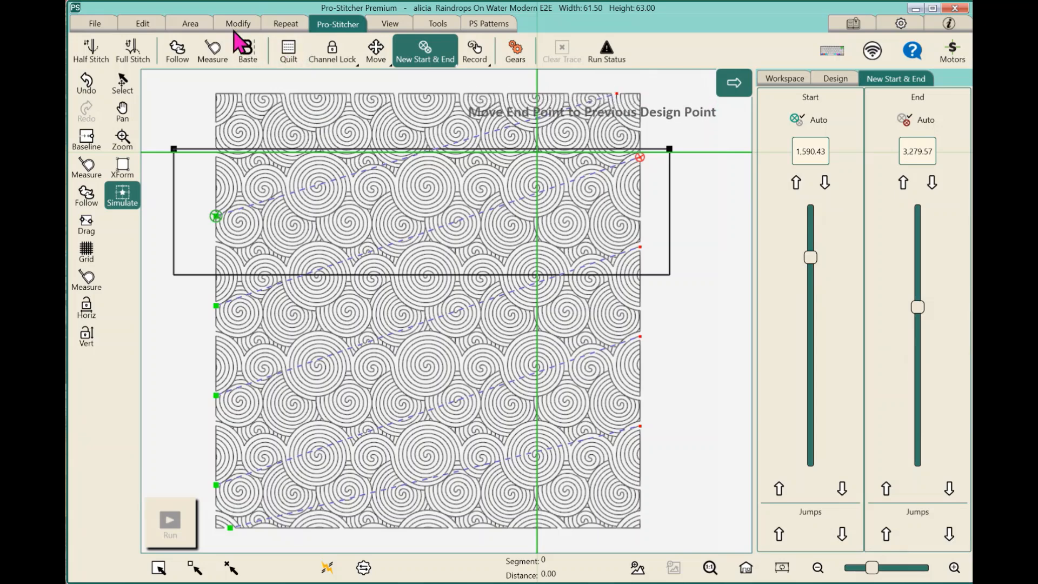
Crop the design to its start and end points and place the simulated machine position just outside the quilting space's upper-left corner.
click(243, 24)
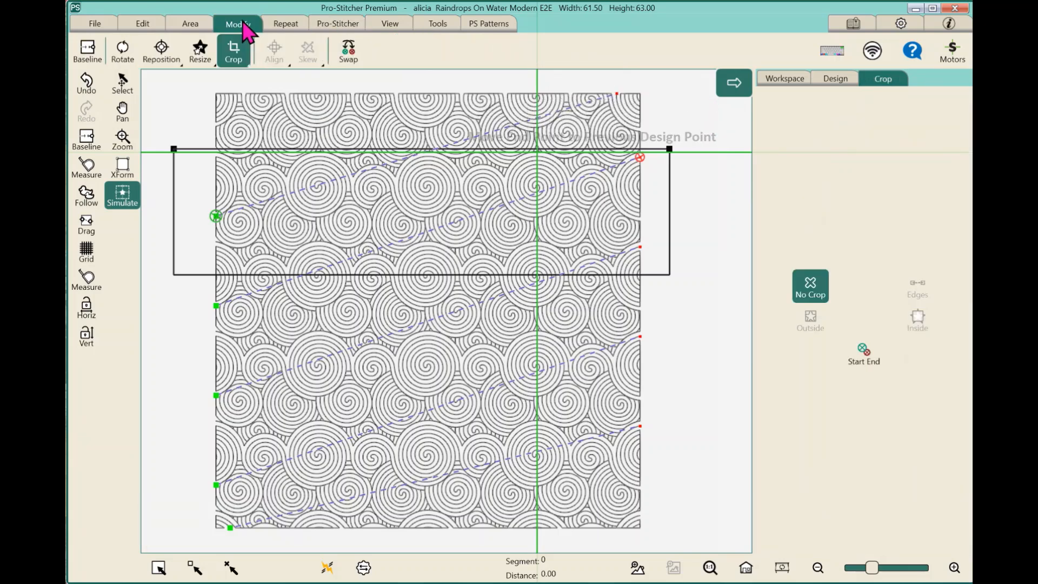
click(871, 361)
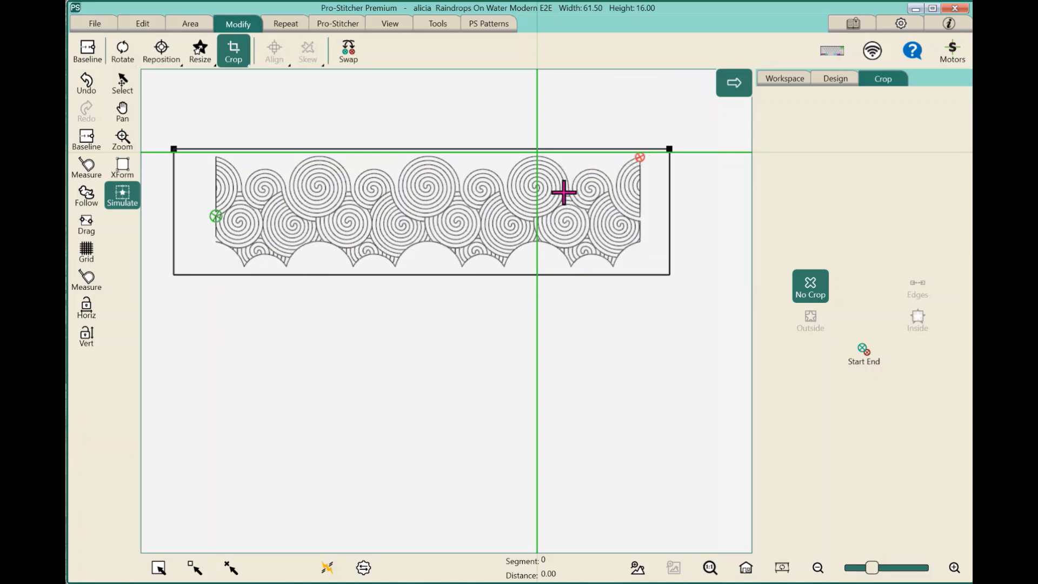
click(157, 139)
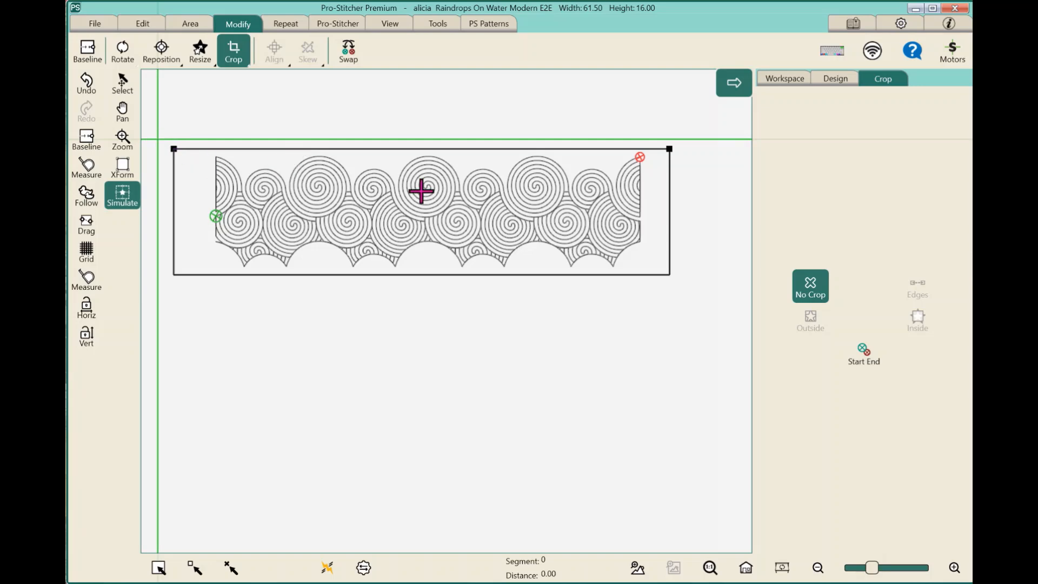